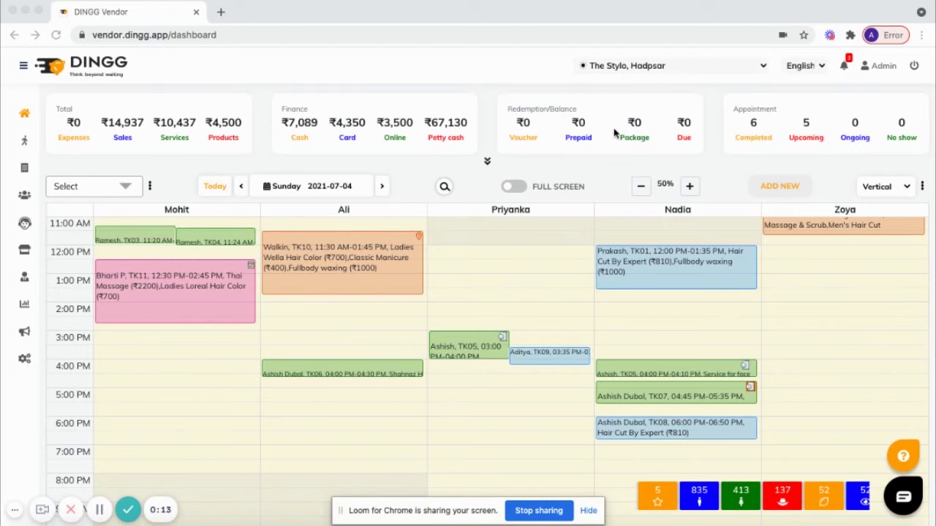
View the appointment calendar in the Horizontal and List layouts, and return it to Vertical
left_click(899, 188)
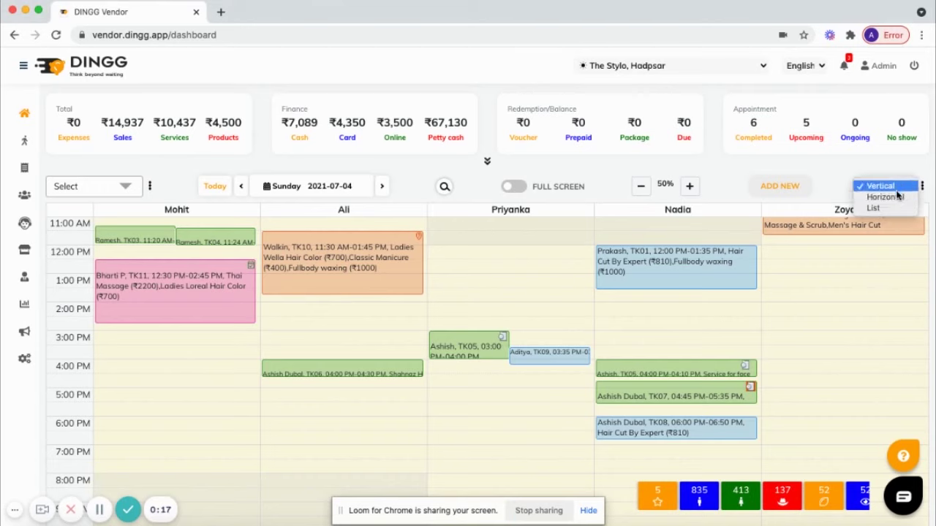
left_click(896, 199)
left_click(888, 187)
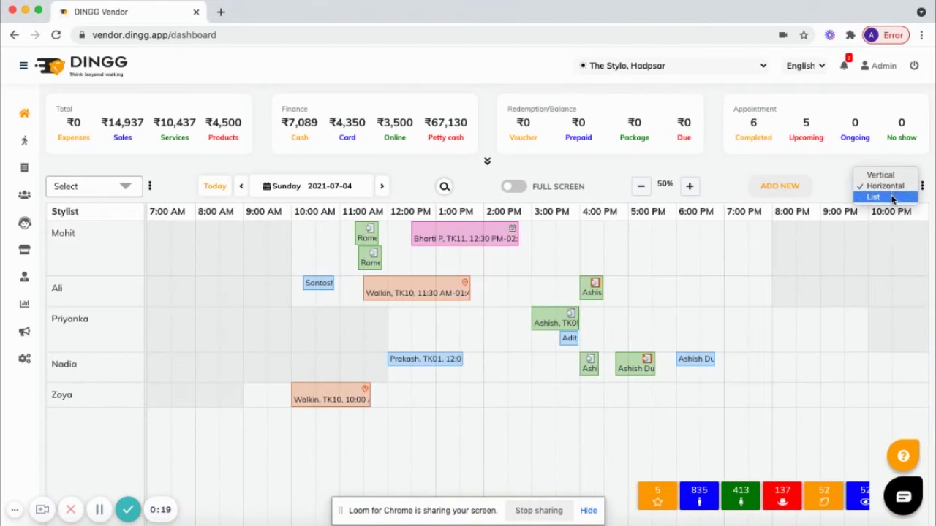
left_click(891, 188)
left_click(891, 200)
left_click(891, 188)
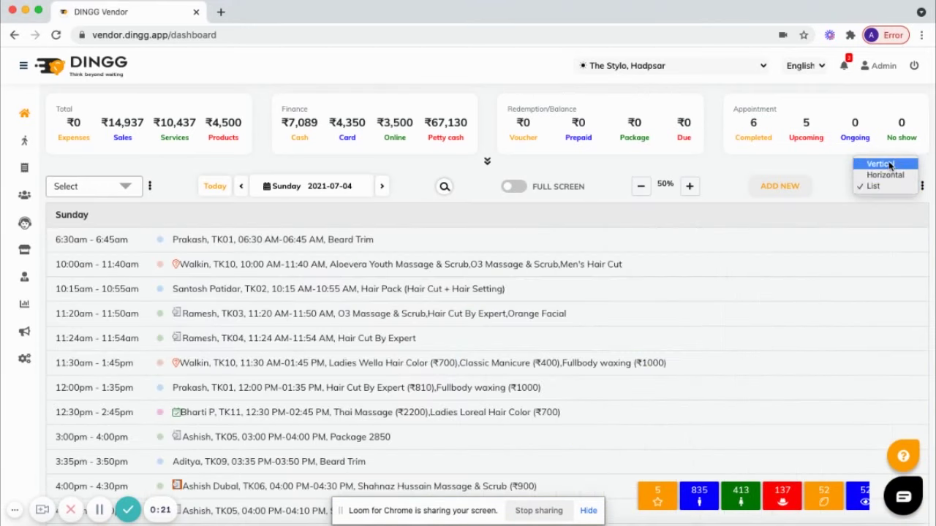
left_click(889, 166)
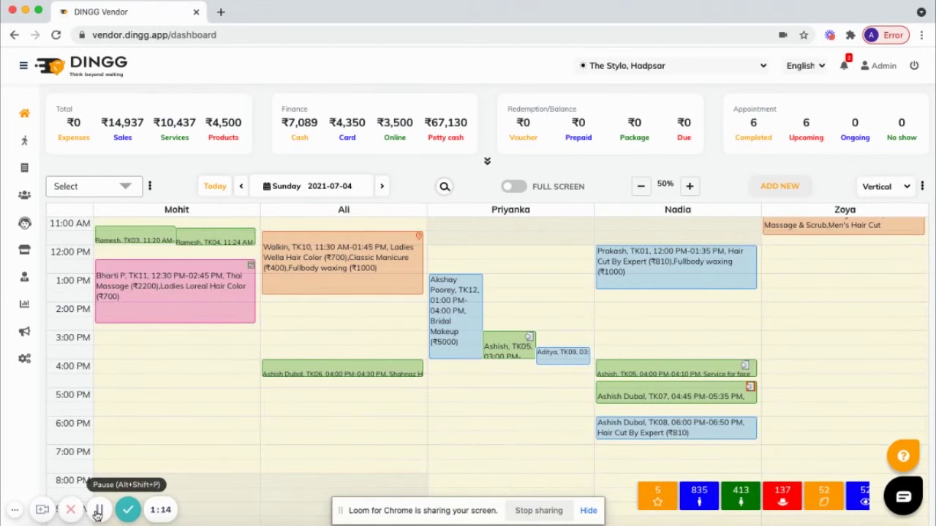
Book Aloevera Youth Massage & Scrub at 1:30 PM with the last stylist on the calendar for an existing customer found by mobile number
left_click(808, 302)
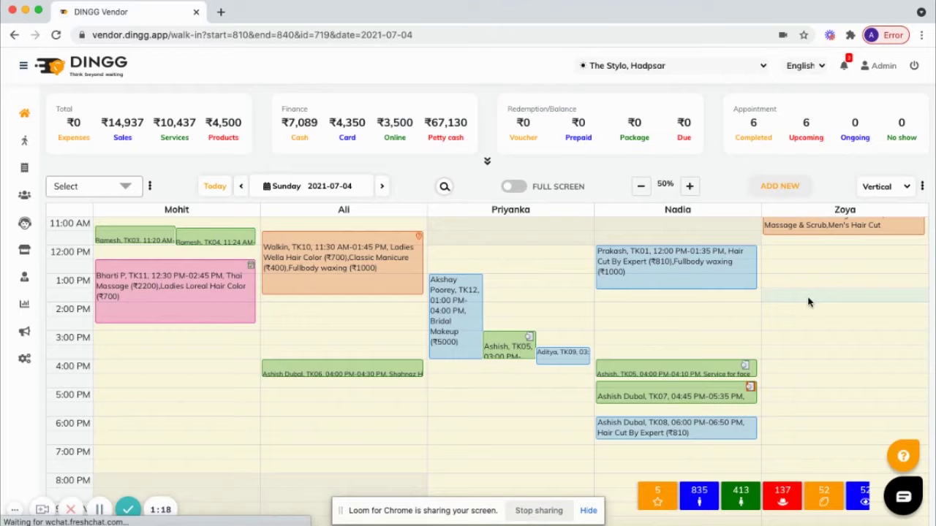
left_click(295, 165)
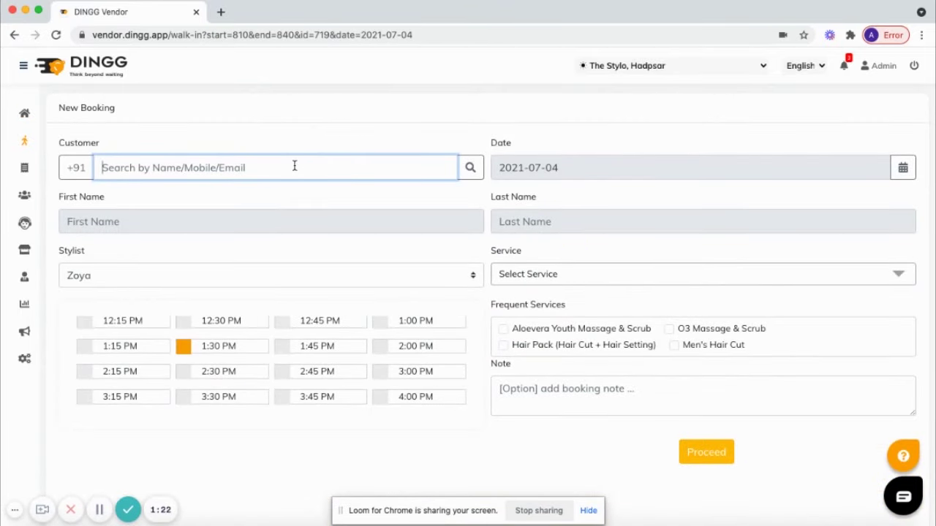
type("7")
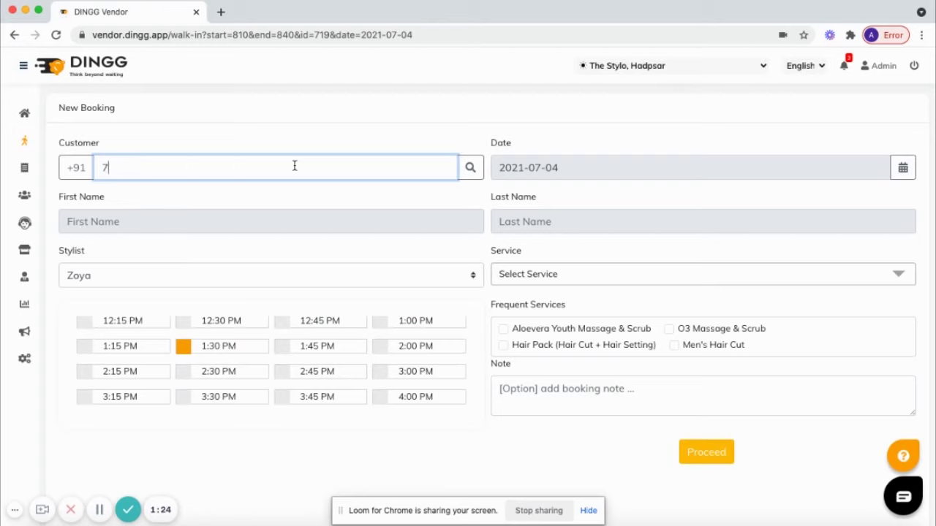
type("97250")
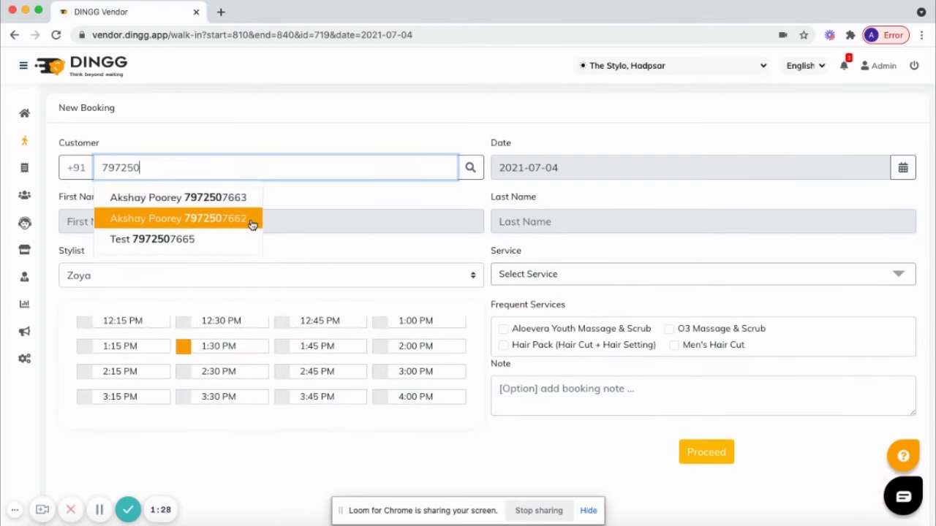
left_click(252, 218)
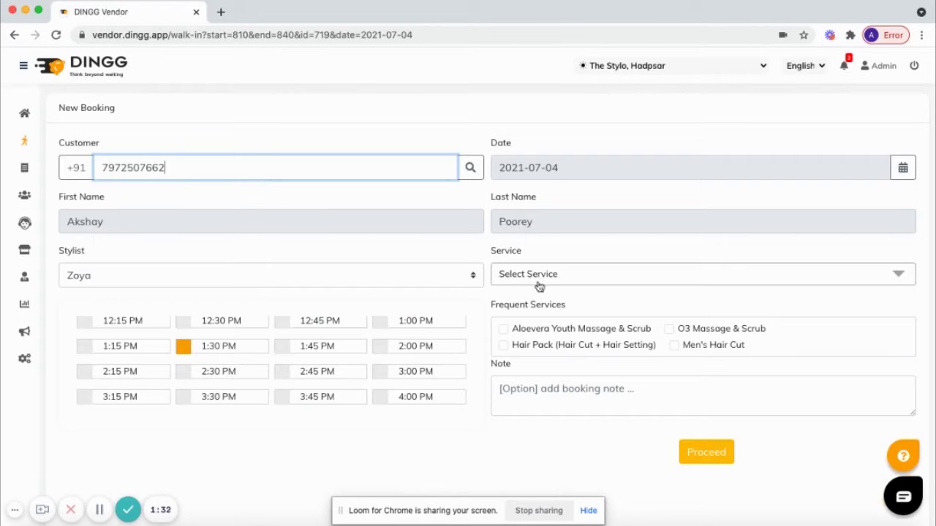
left_click(511, 331)
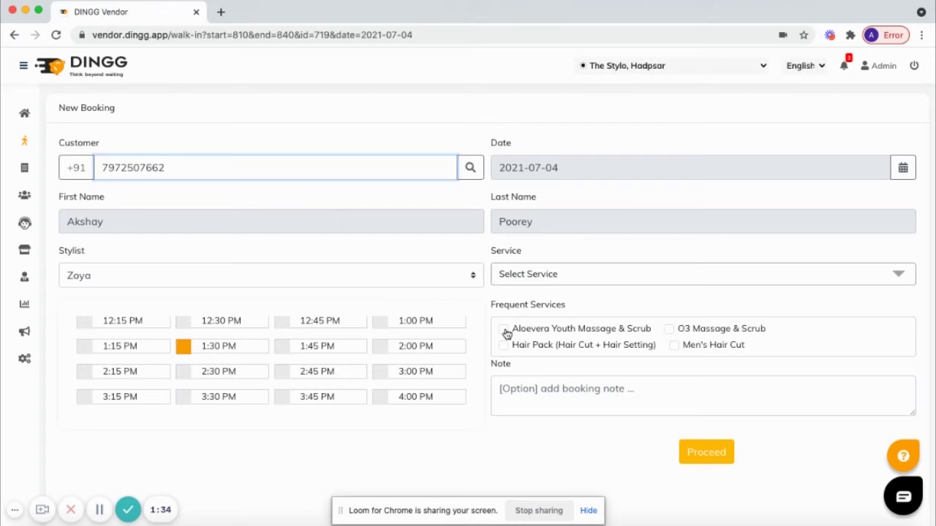
left_click(707, 451)
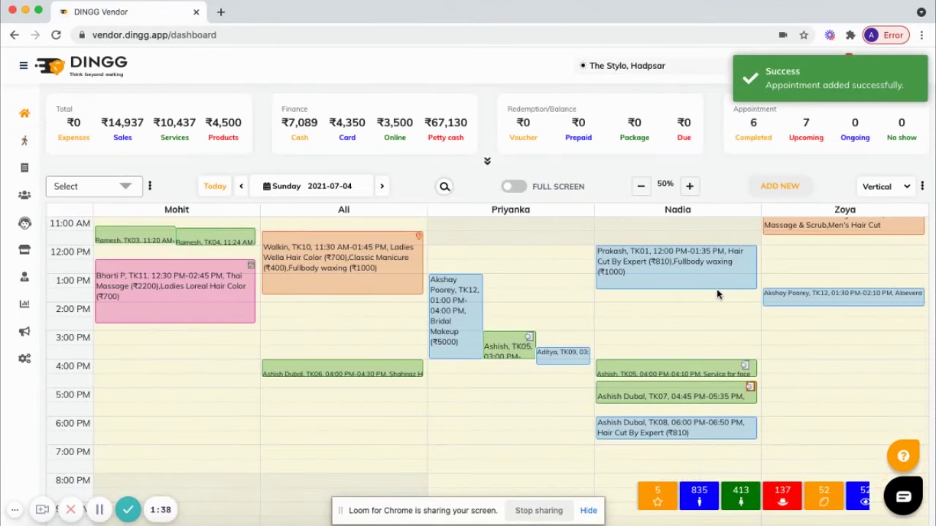
Open the new 1:30 PM appointment's details and review its service comments, booking notes and available statuses
mouse_move(779, 296)
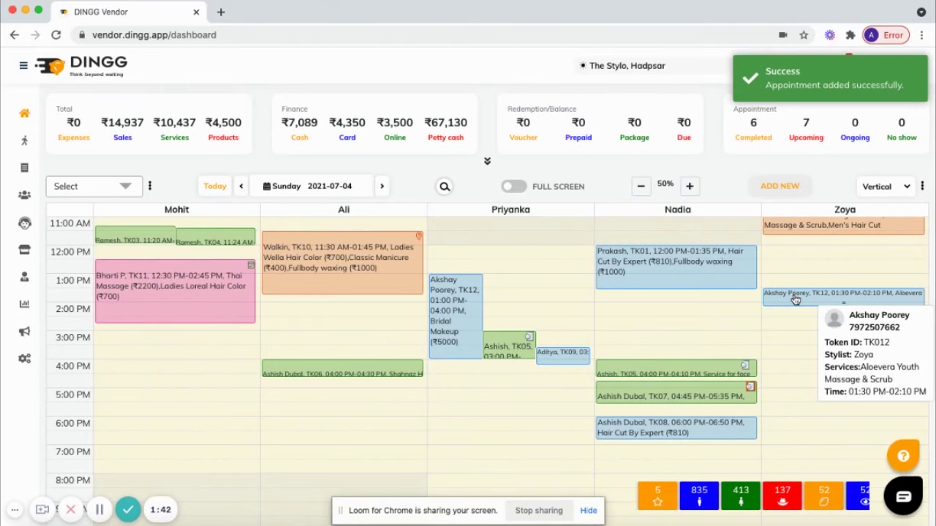
left_click(795, 298)
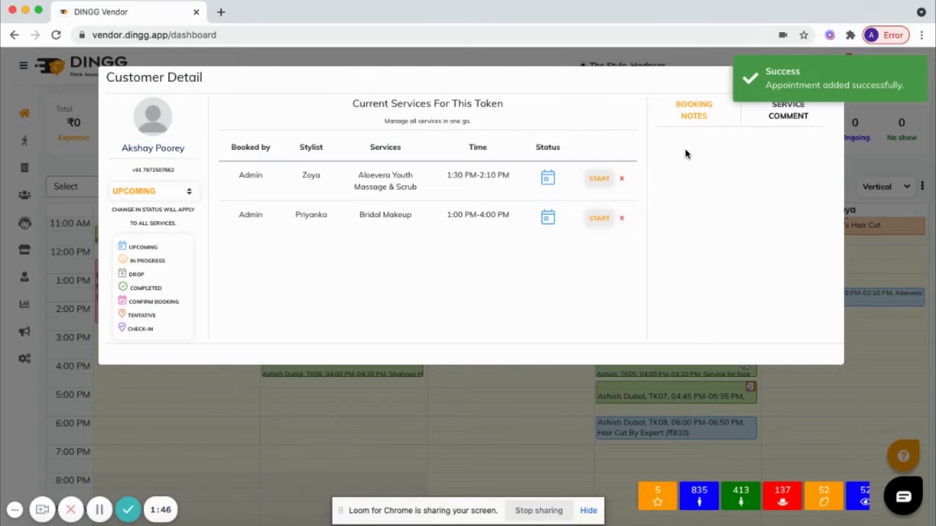
left_click(796, 116)
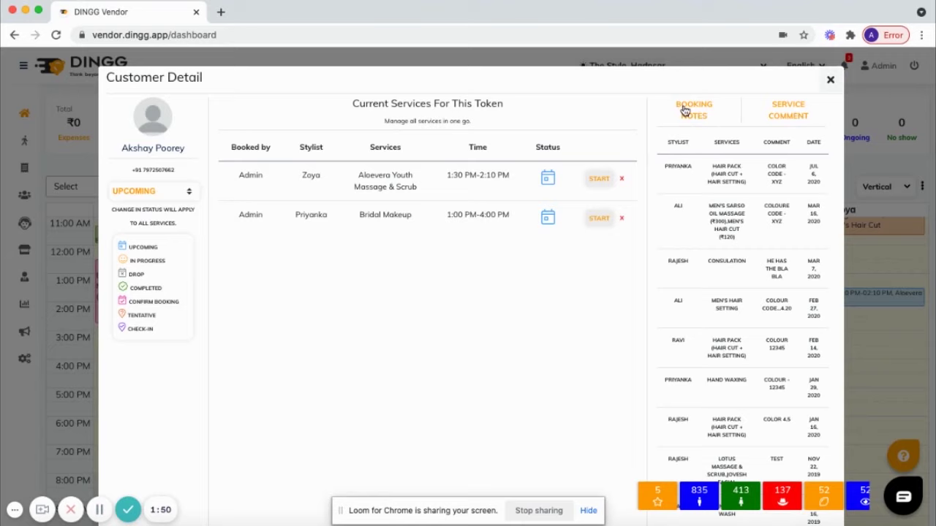
left_click(691, 114)
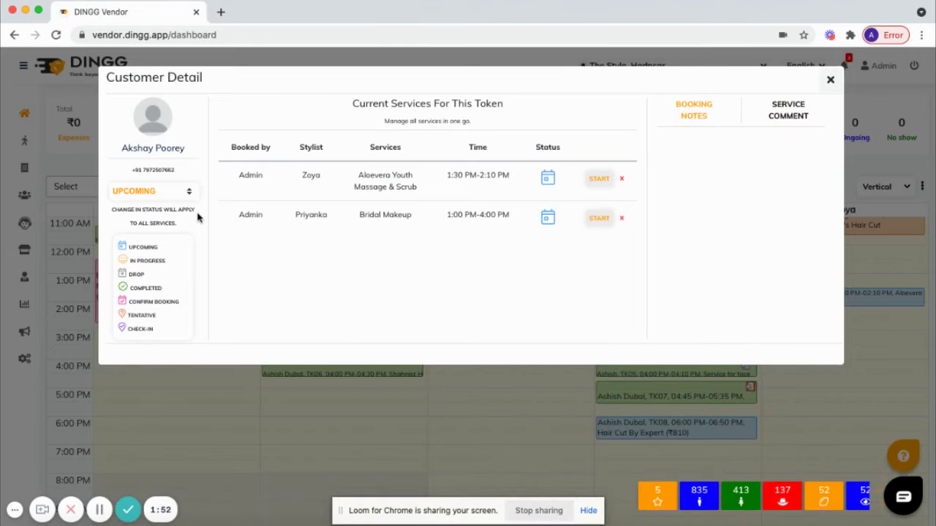
left_click(175, 192)
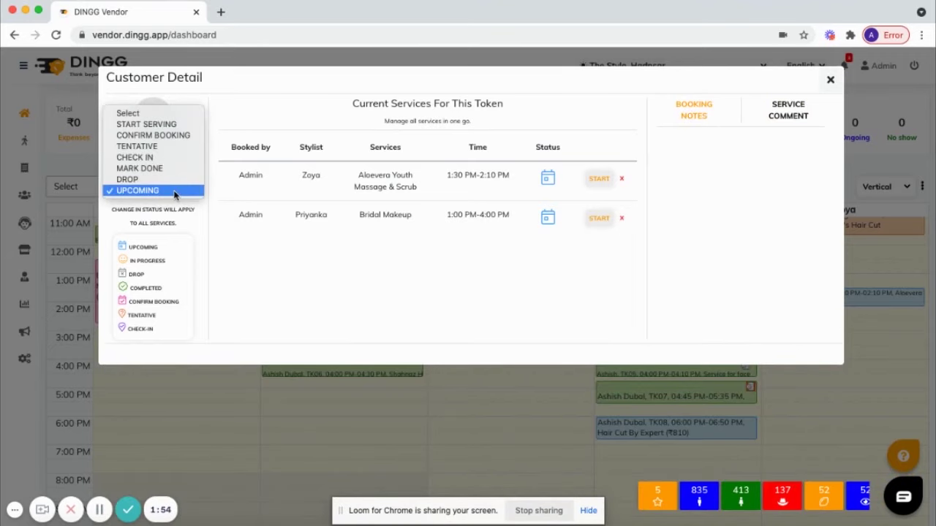
left_click(525, 278)
Start the Aloevera Youth Massage & Scrub and Bridal Makeup services and mark both as done
left_click(600, 179)
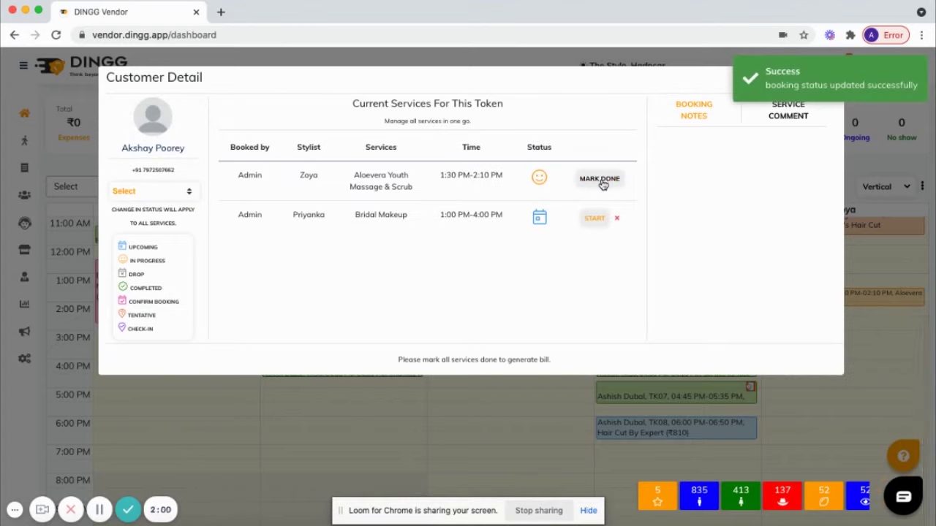
left_click(601, 182)
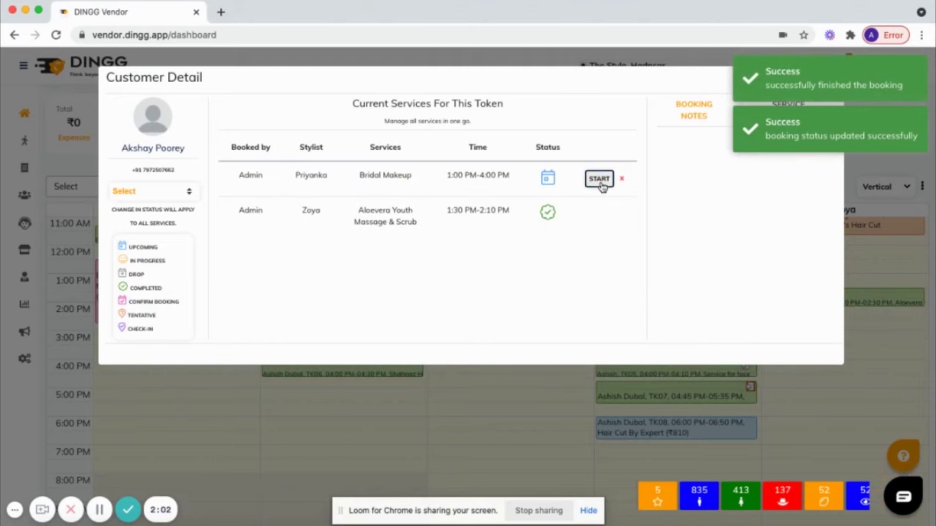
left_click(599, 179)
left_click(601, 183)
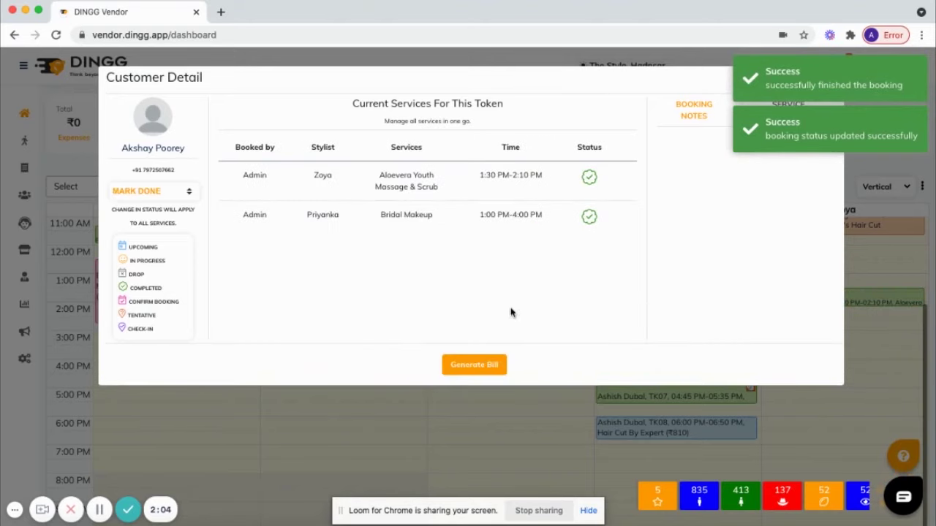
Generate the bill for the two completed services with a cash payment of ₹2,950
left_click(474, 365)
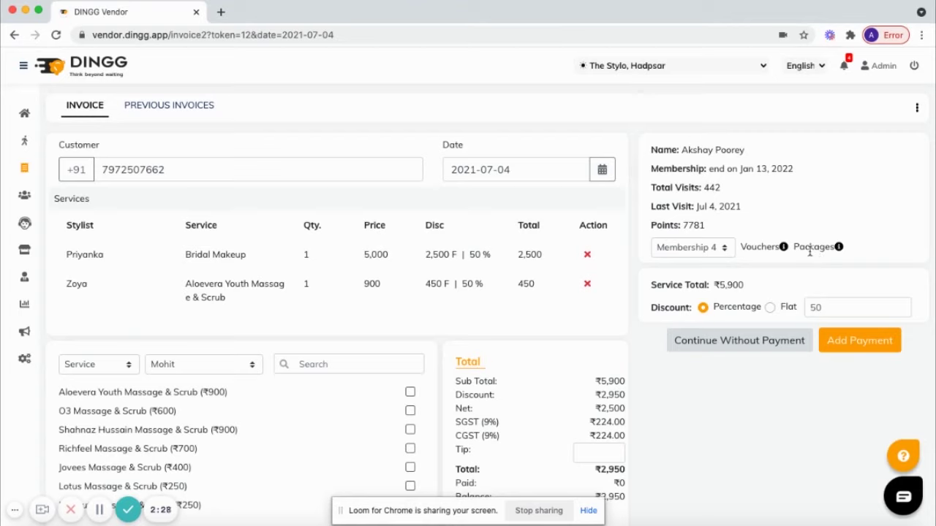
left_click(118, 364)
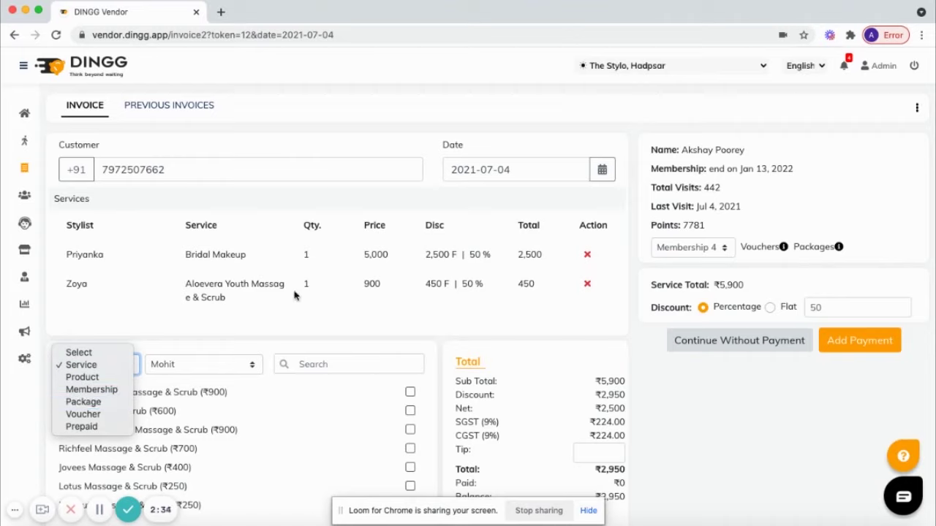
left_click(854, 347)
left_click(857, 348)
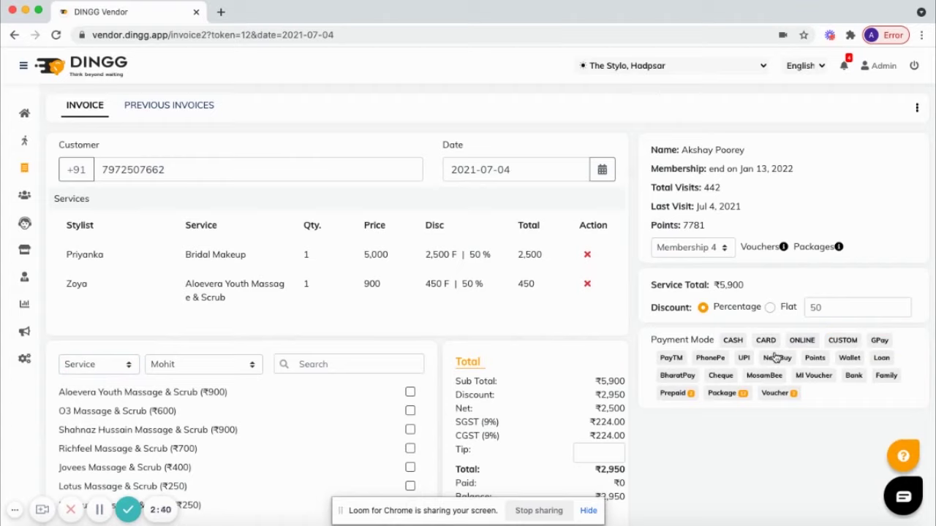
left_click(742, 342)
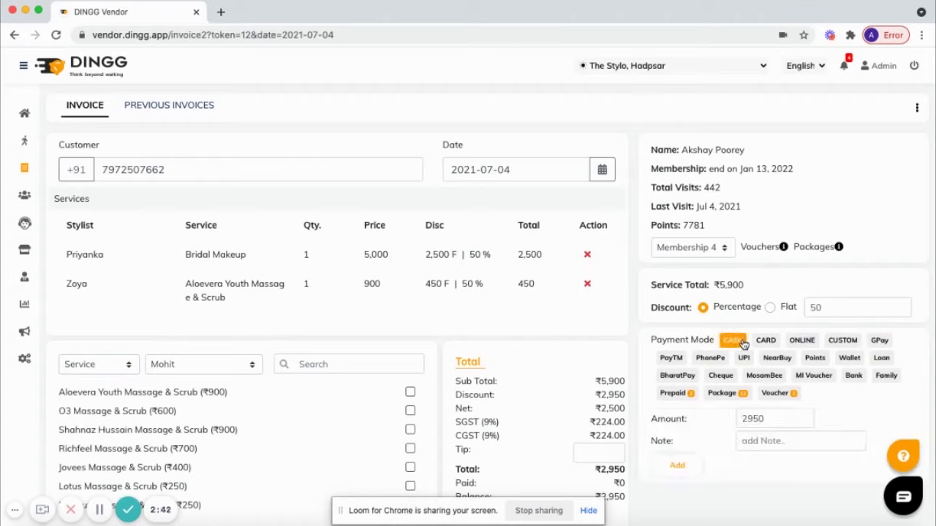
left_click(680, 465)
scroll(771, 432, "down", 1)
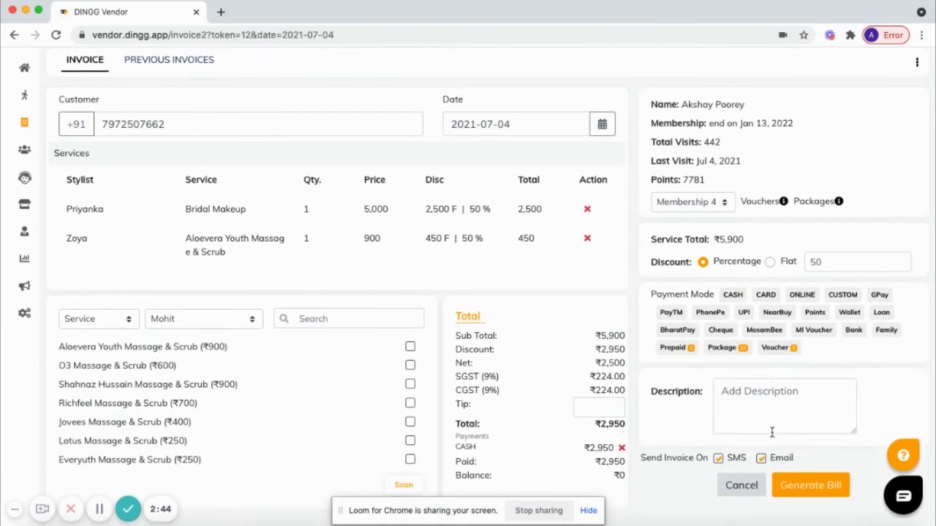
left_click(803, 497)
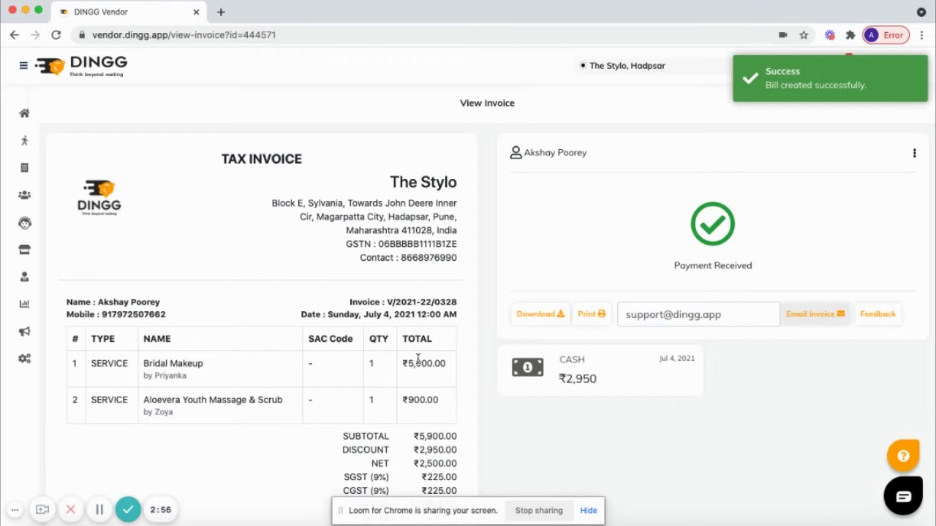
View the customer feedback options for the generated invoice, and close them without sending or filling anything
left_click(880, 316)
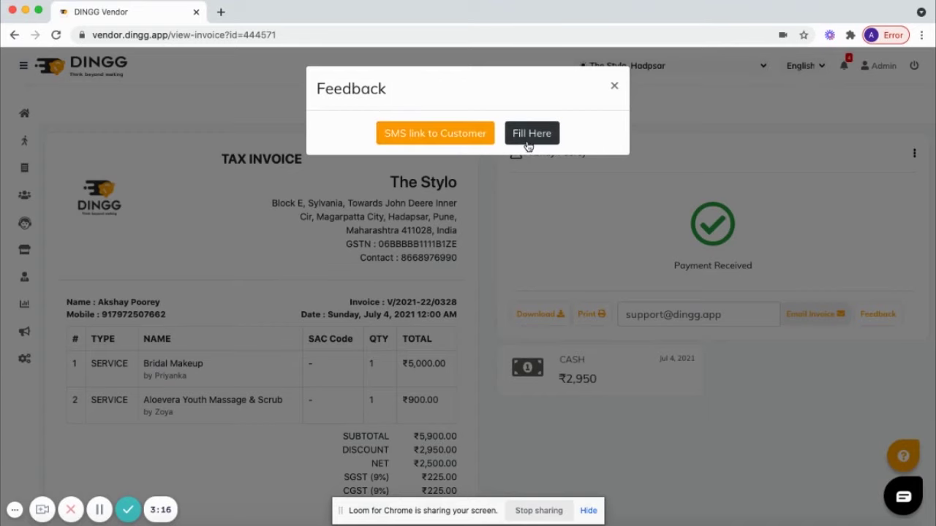
left_click(615, 86)
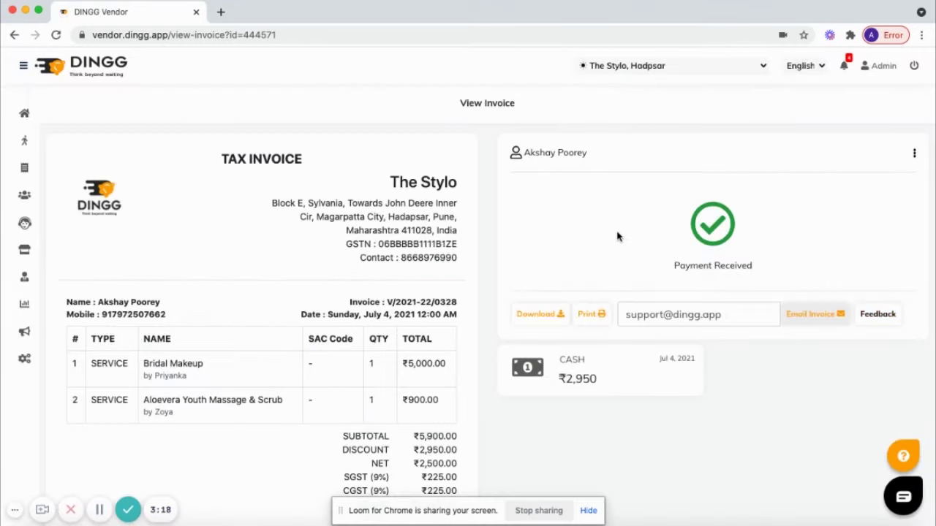
Open the billed customer's client profile and review the history, invoices, membership, packages, vouchers, appointments, points, family and forms
left_click(29, 198)
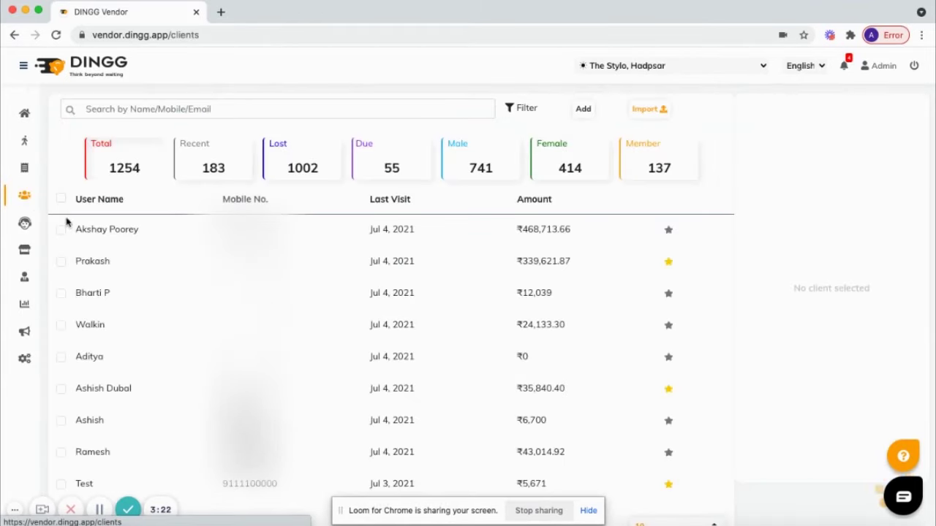
left_click(439, 229)
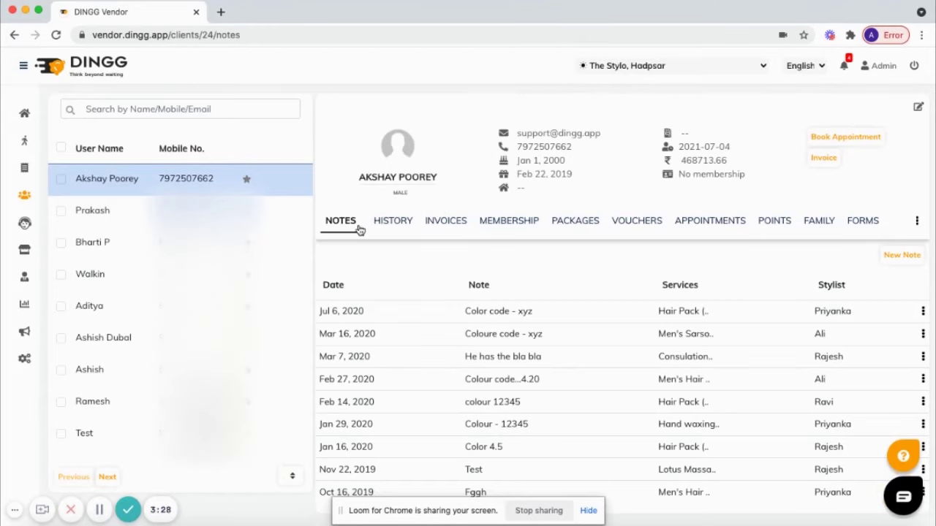
left_click(395, 225)
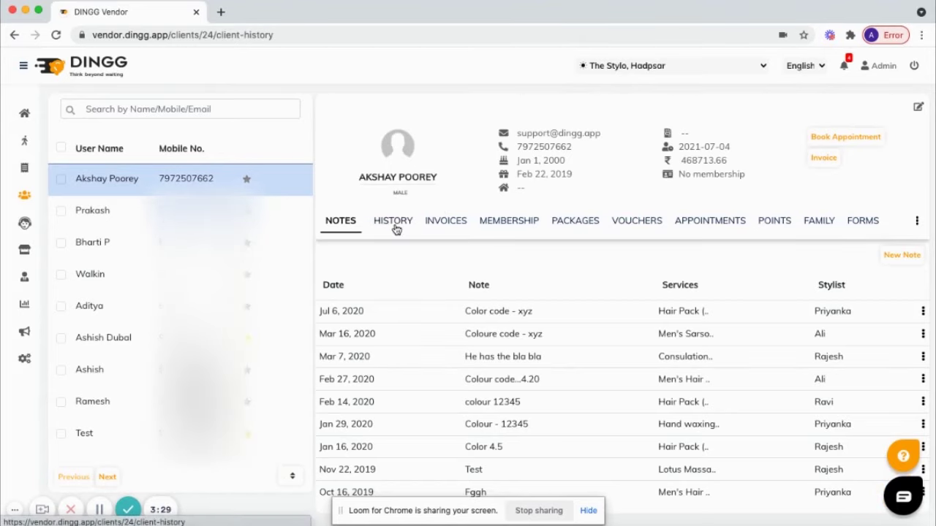
left_click(451, 227)
left_click(501, 229)
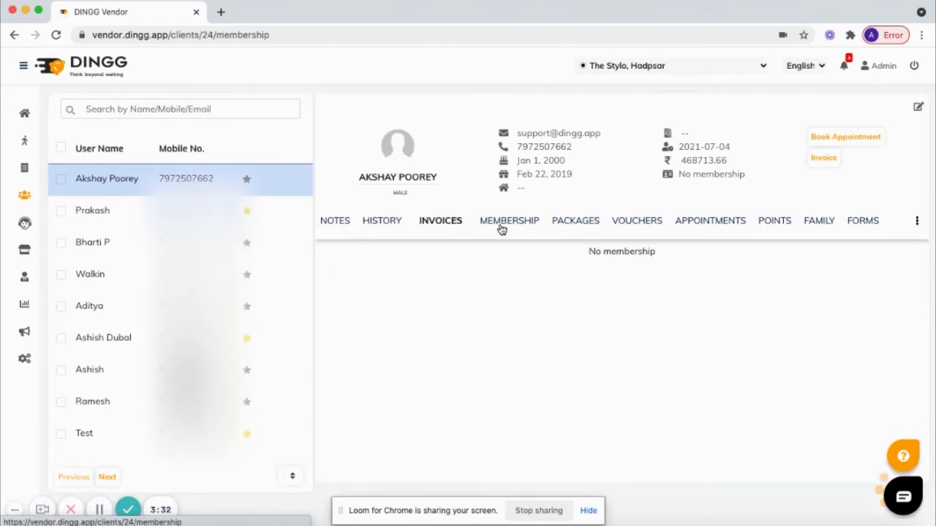
left_click(592, 228)
left_click(636, 228)
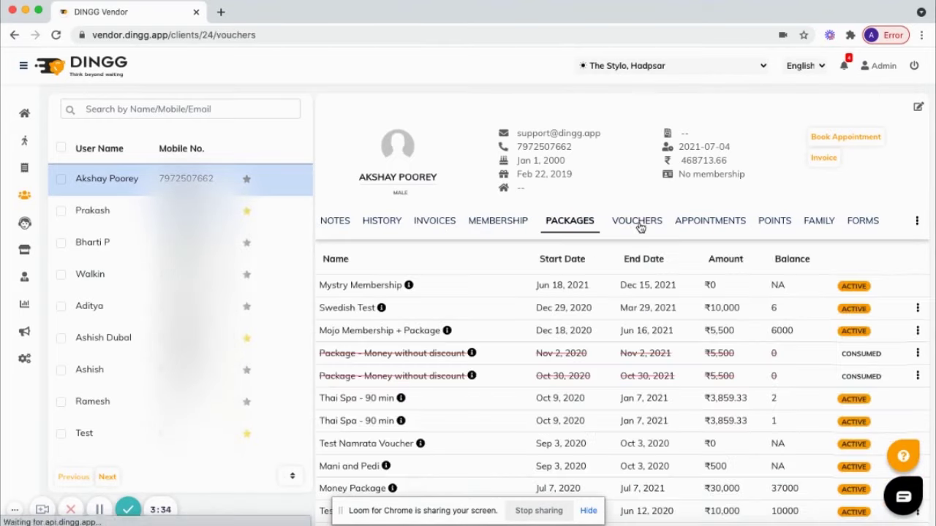
left_click(716, 226)
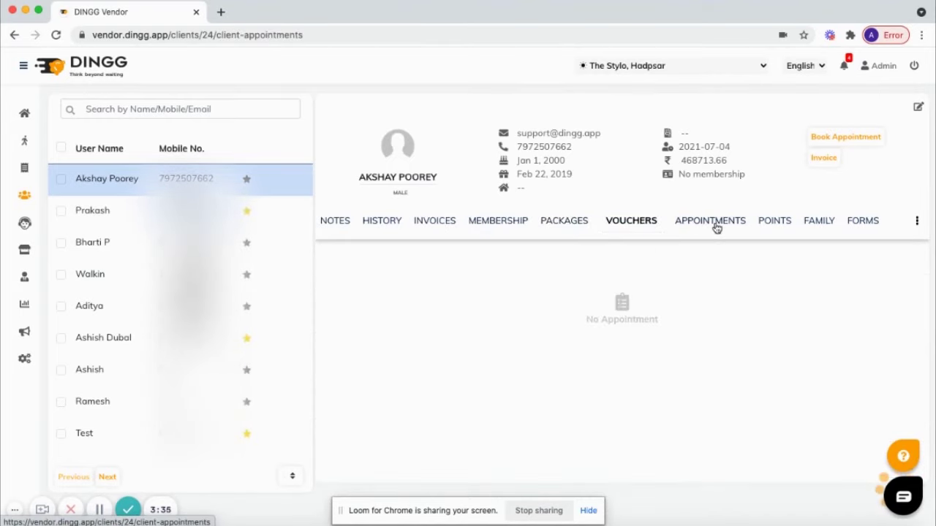
left_click(782, 223)
left_click(818, 222)
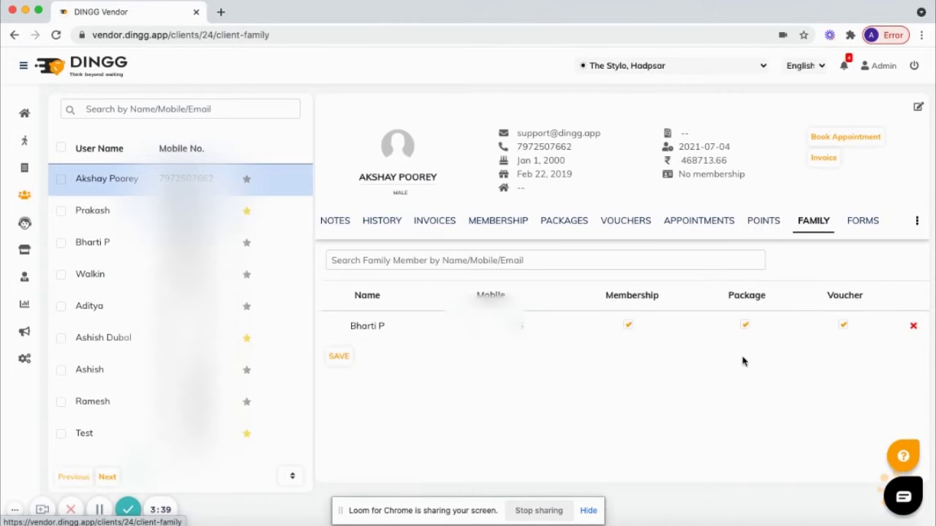
left_click(864, 223)
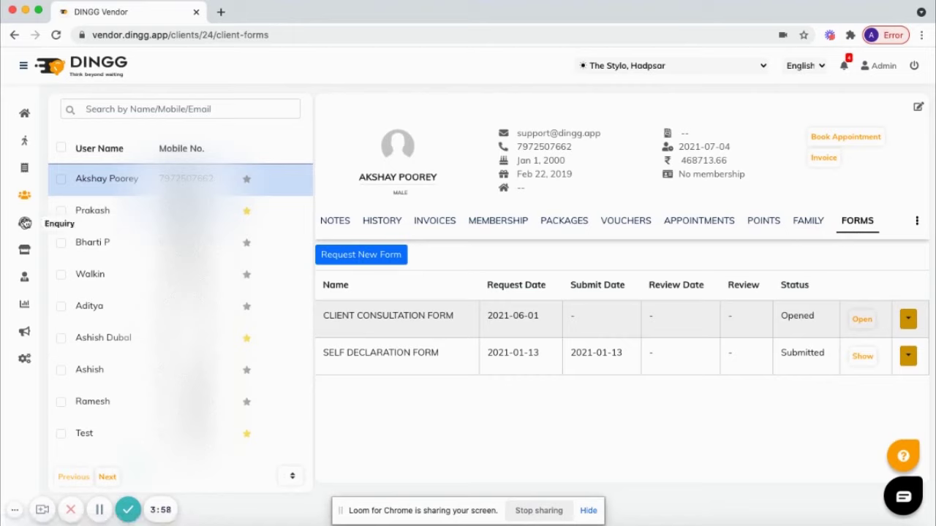
Review the enquiry list and the inventory's products, suppliers, orders, auto consumption and stock adjustment
left_click(24, 223)
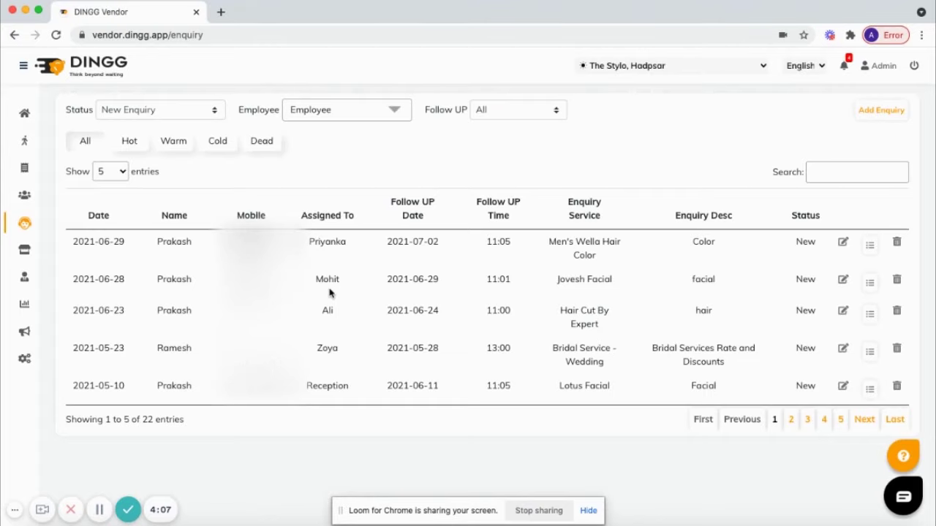
left_click(26, 253)
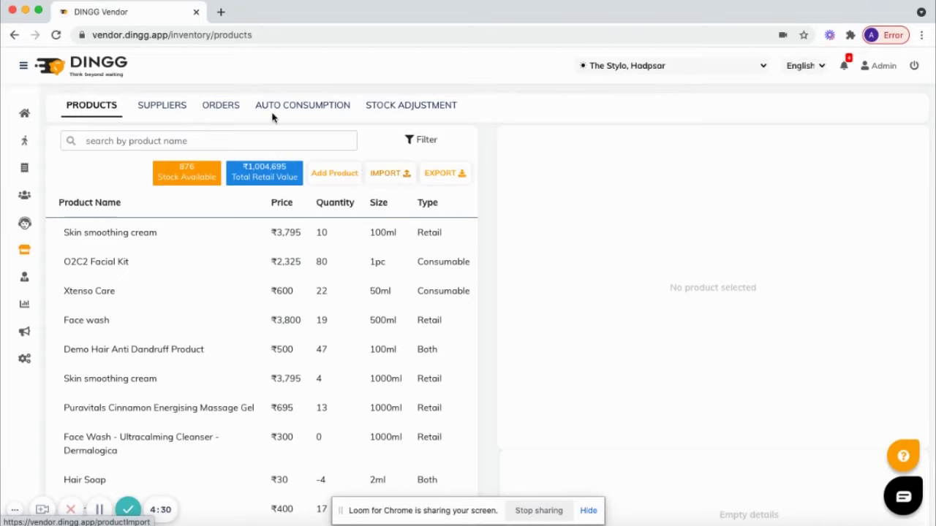
left_click(176, 111)
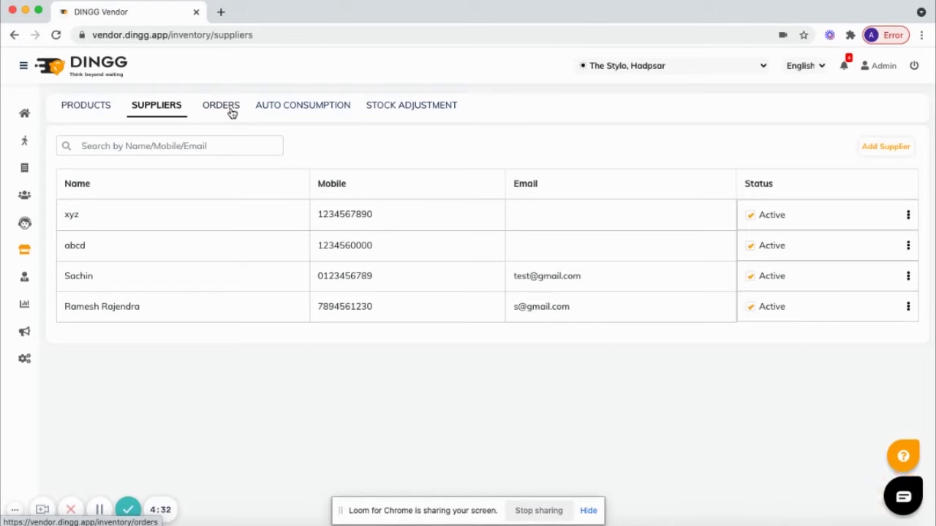
left_click(231, 113)
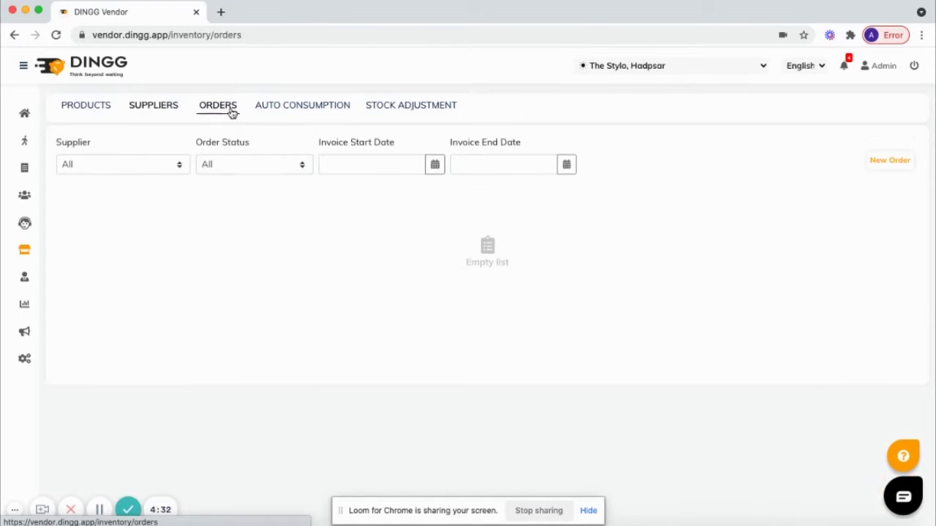
left_click(278, 107)
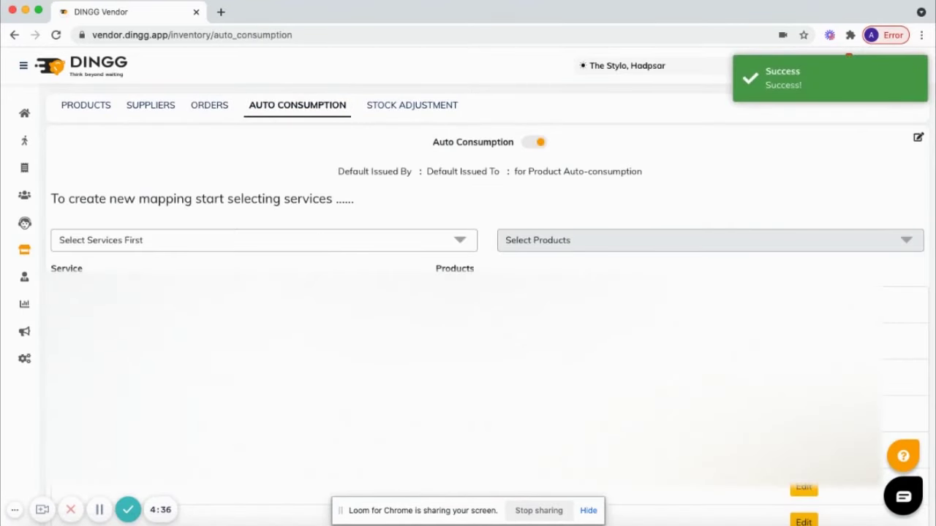
left_click(421, 108)
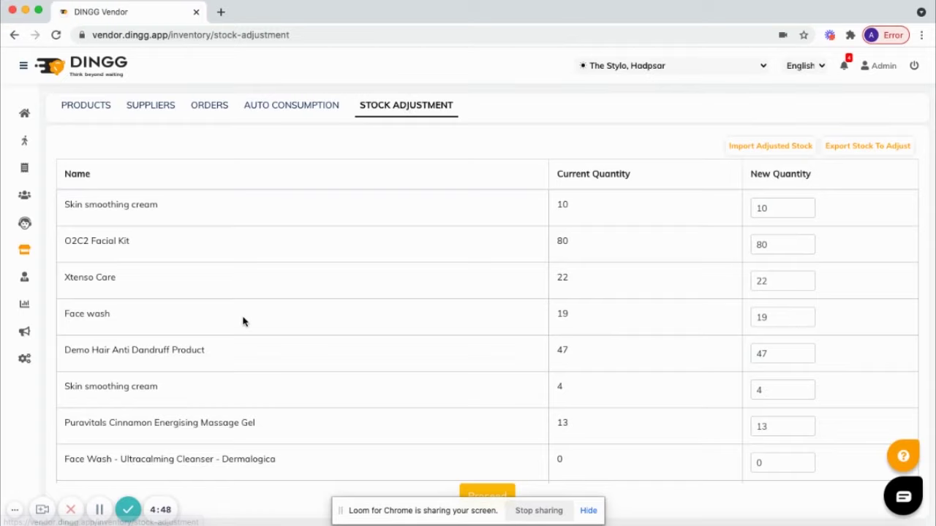
Open the first staff member's record and review the login credentials form, services and working hours without changing anything
left_click(24, 277)
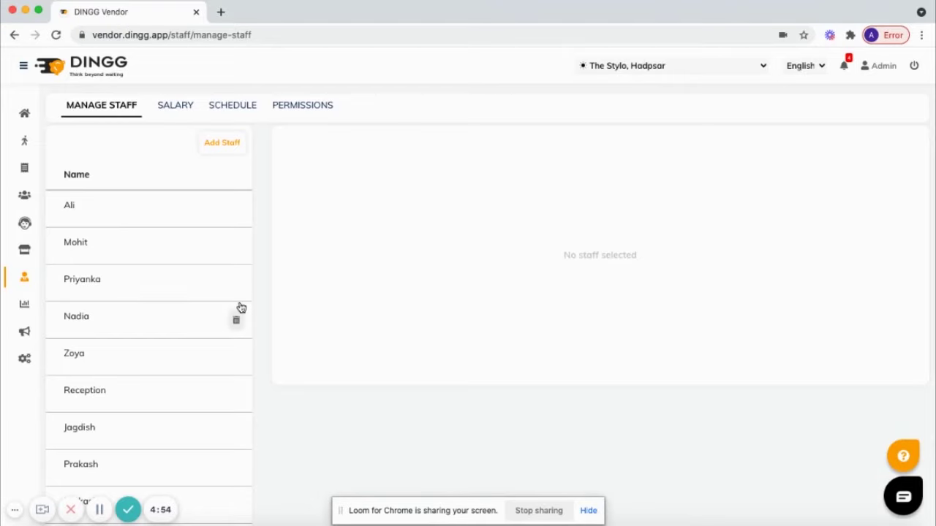
left_click(133, 209)
left_click(828, 307)
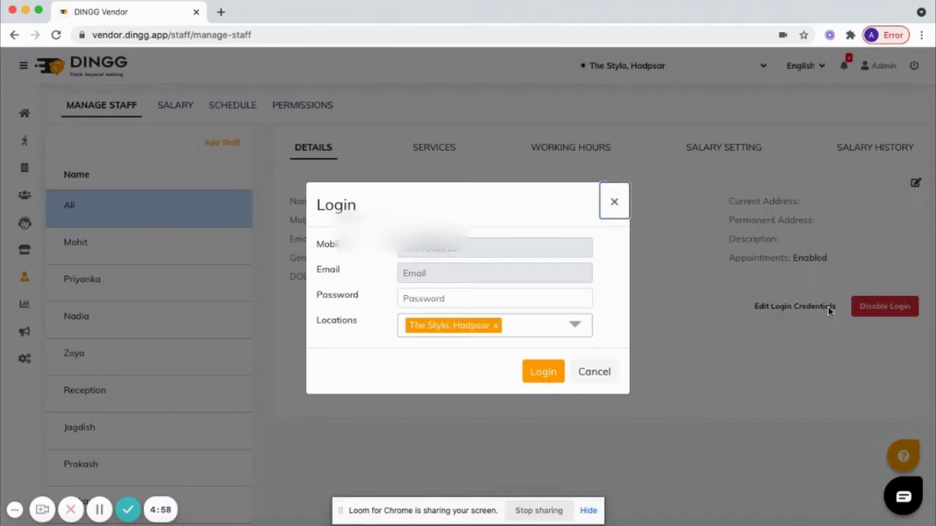
left_click(598, 374)
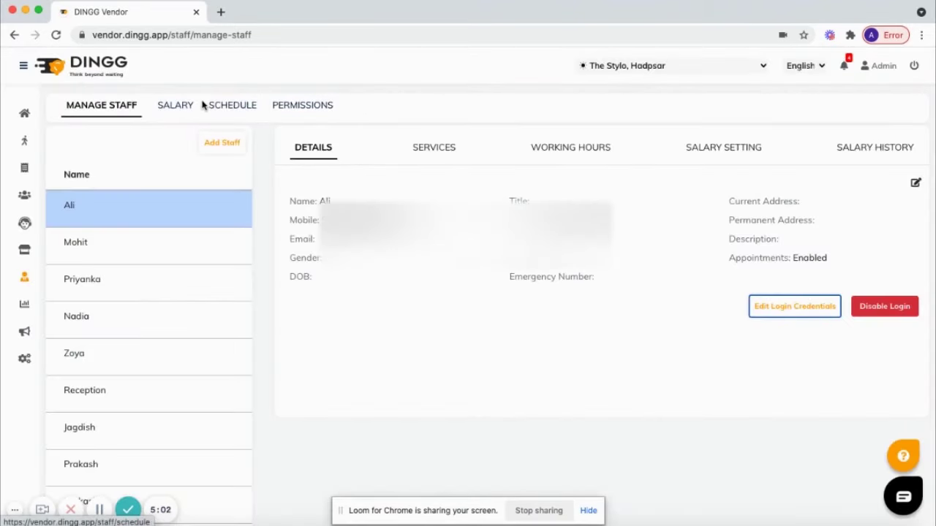
left_click(431, 150)
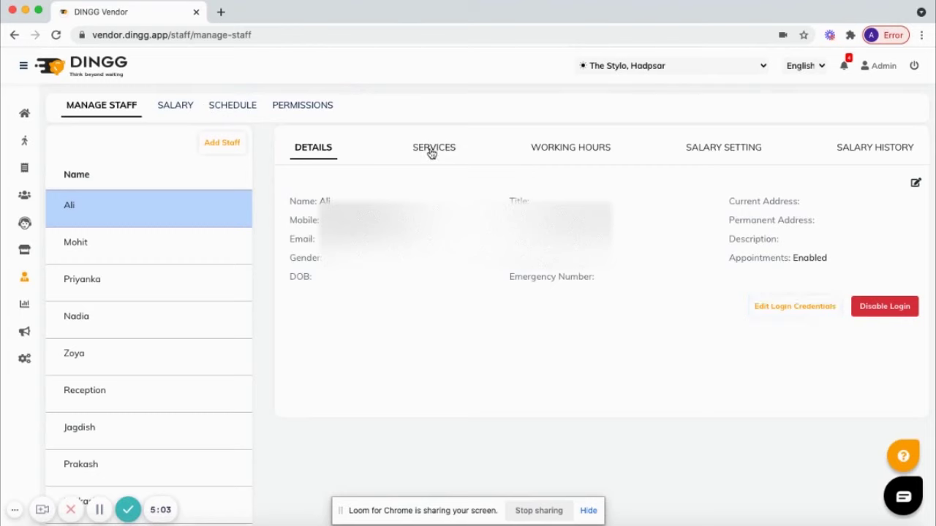
left_click(585, 150)
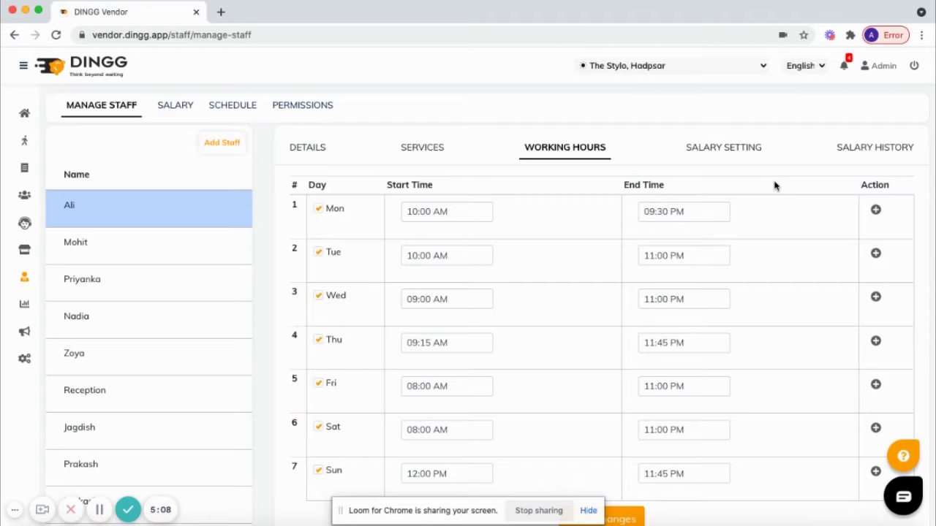
Review the sales report with its list of report types, the trends and feedback reports, and the marketing segments
left_click(25, 304)
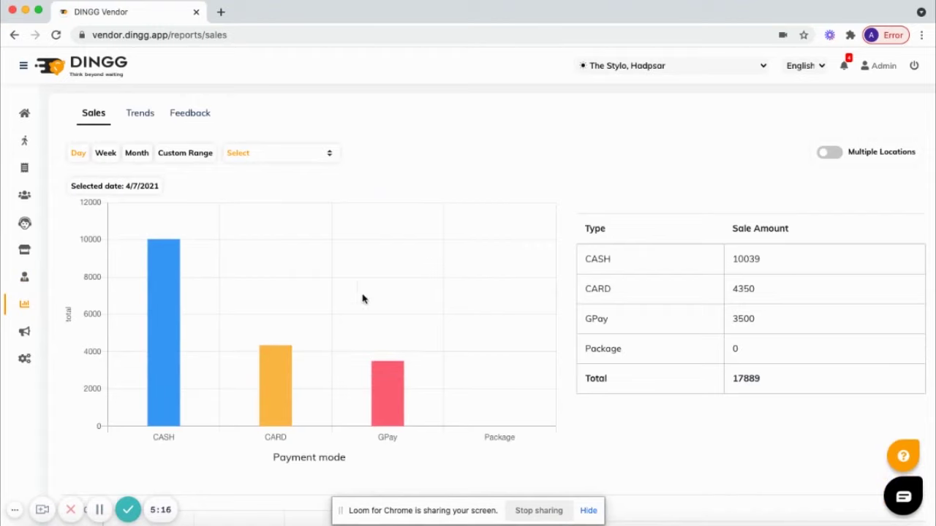
left_click(318, 154)
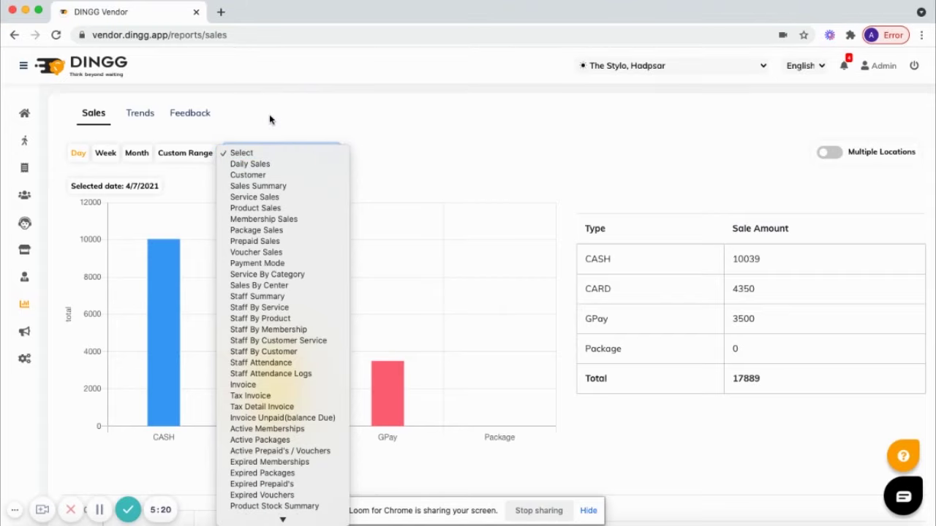
left_click(212, 117)
left_click(148, 115)
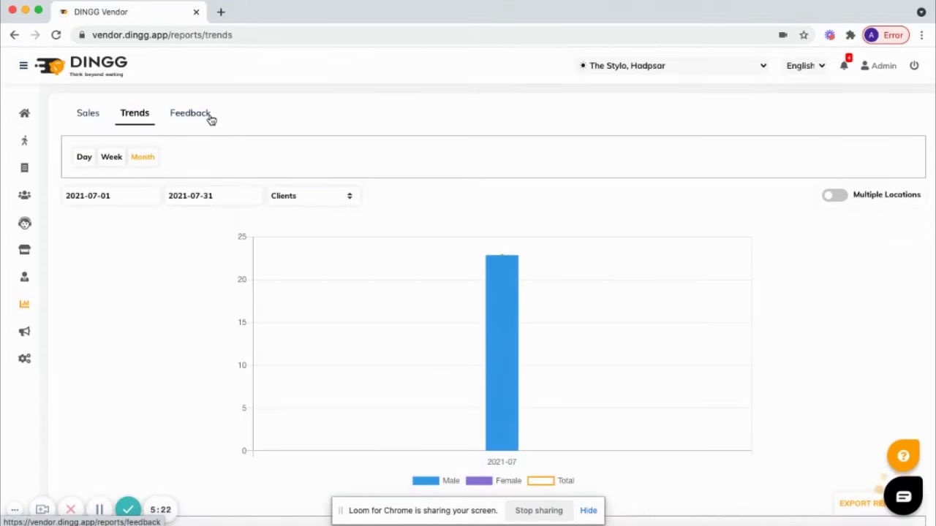
left_click(191, 115)
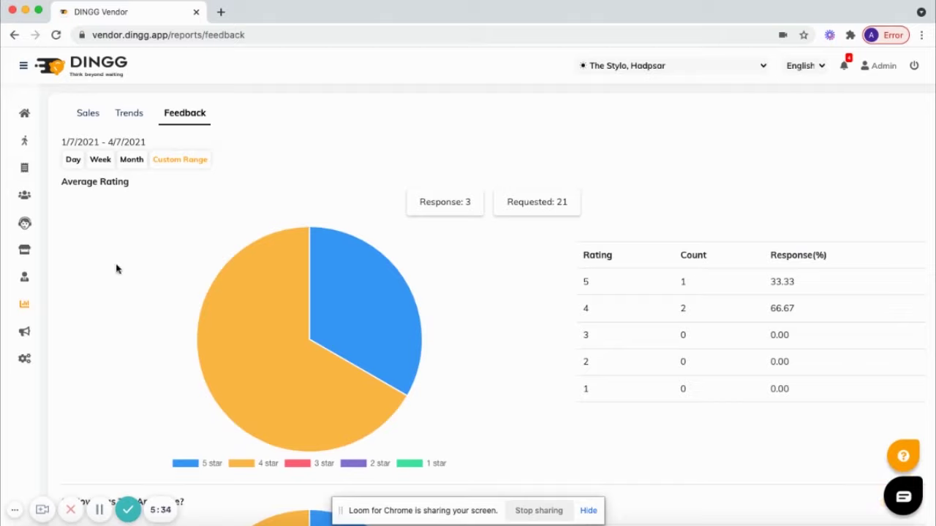
left_click(24, 331)
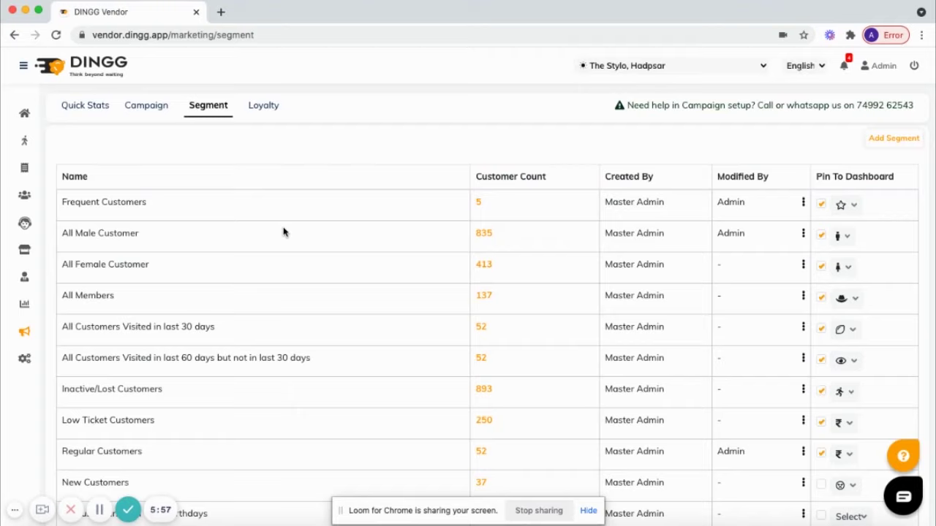
Review the bill, services, membership and data import settings, and return to the dashboard calendar
left_click(24, 359)
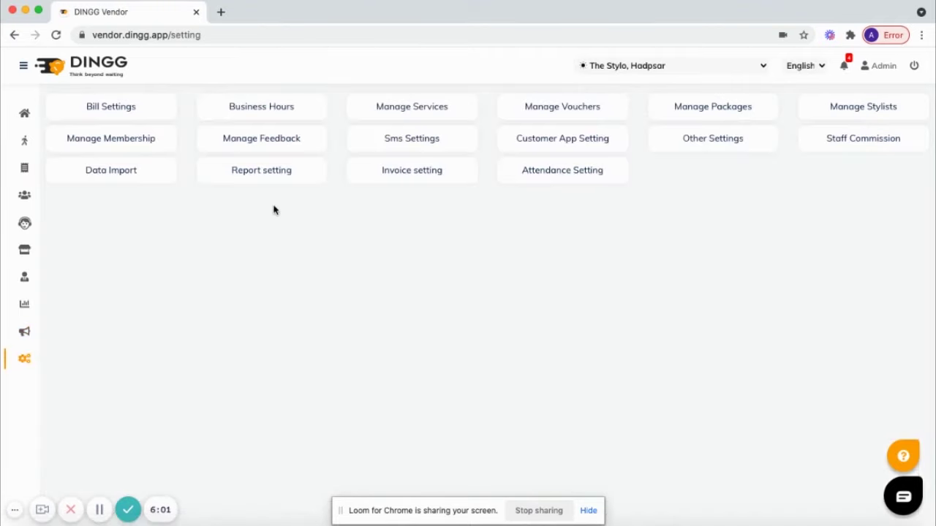
left_click(158, 119)
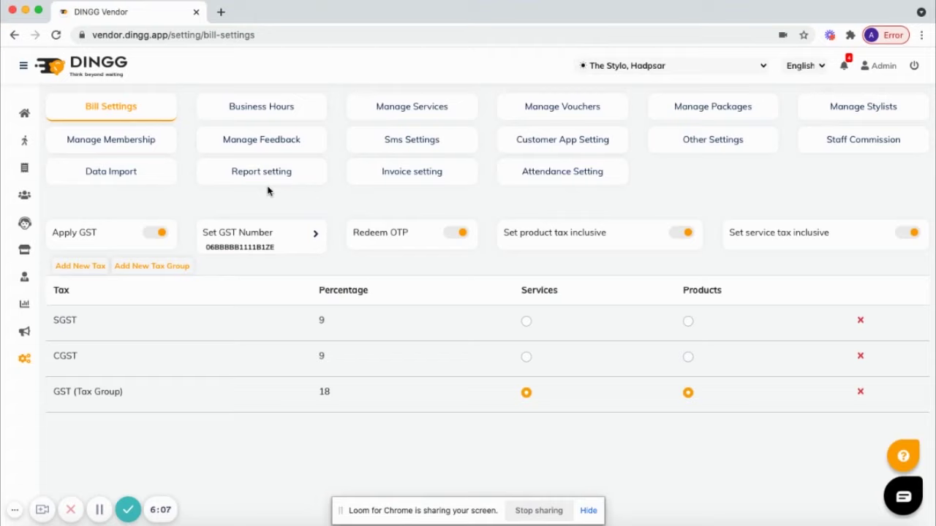
left_click(453, 113)
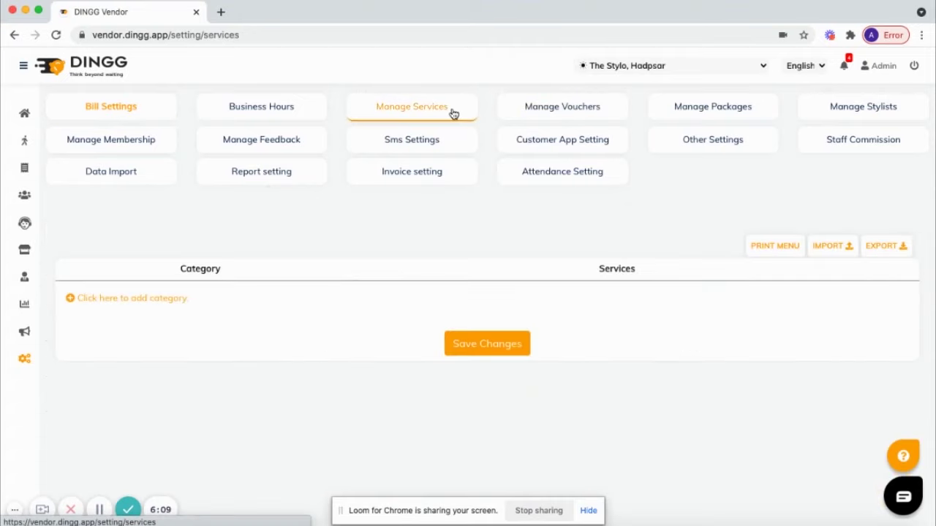
left_click(148, 153)
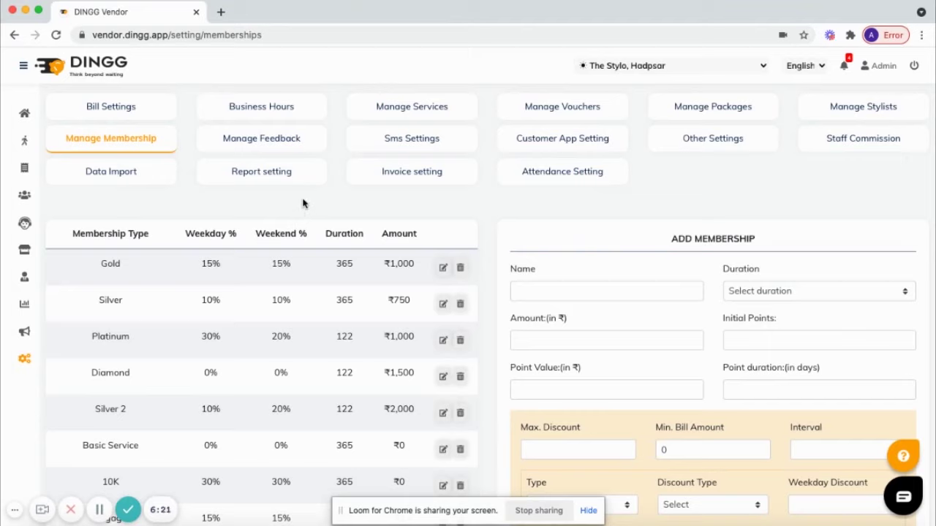
left_click(152, 172)
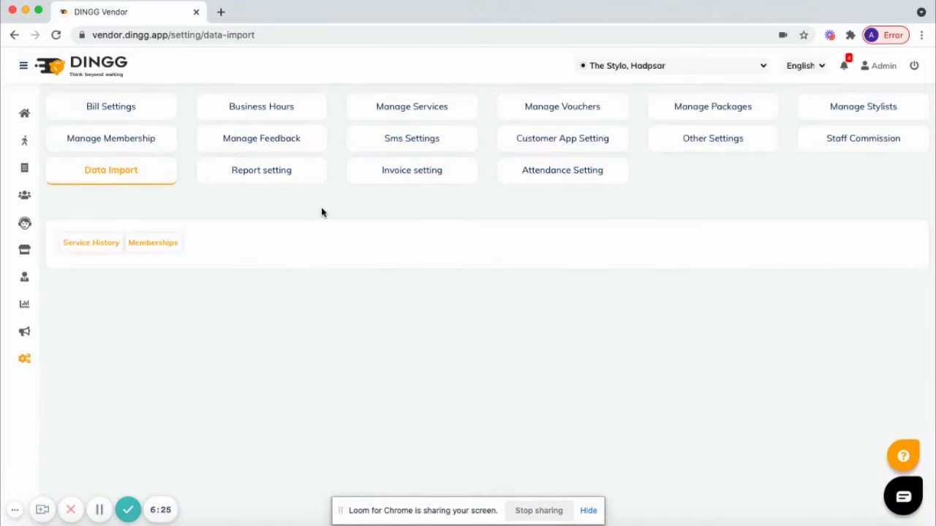
left_click(25, 114)
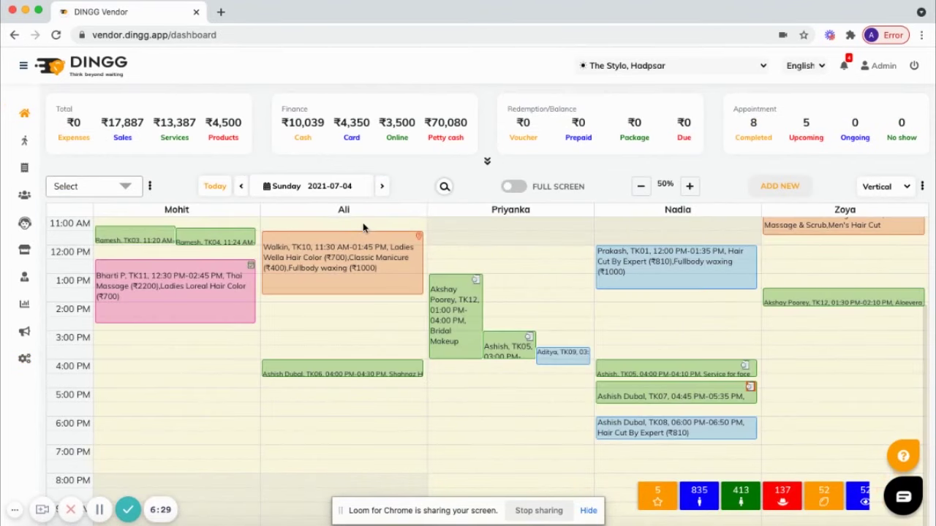